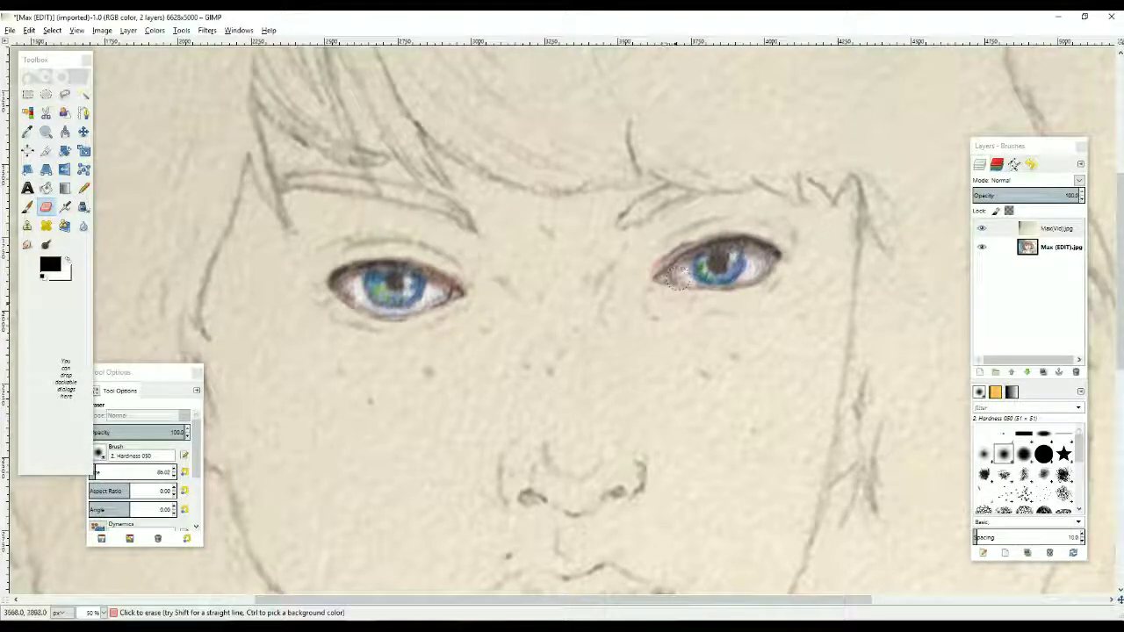
Erase the sketch layer around both eyes, the eyebrows and the bridge of the nose with a size 178.13 eraser.
{"action": "scroll", "coordinate": [615, 263], "scroll_direction": "down", "scroll_amount": 3}
{"action": "mouse_move", "coordinate": [461, 149]}
{"action": "left_mouse_down"}
{"action": "mouse_move", "coordinate": [540, 182]}
{"action": "mouse_move", "coordinate": [589, 130]}
{"action": "mouse_move", "coordinate": [629, 118]}
{"action": "mouse_move", "coordinate": [654, 146]}
{"action": "mouse_move", "coordinate": [623, 169]}
{"action": "mouse_move", "coordinate": [708, 176]}
{"action": "mouse_move", "coordinate": [804, 140]}
{"action": "left_mouse_up"}
{"action": "scroll", "coordinate": [804, 141], "scroll_direction": "up", "scroll_amount": 3}
{"action": "mouse_move", "coordinate": [619, 224]}
{"action": "left_mouse_down"}
{"action": "mouse_move", "coordinate": [672, 193]}
{"action": "mouse_move", "coordinate": [772, 200]}
{"action": "mouse_move", "coordinate": [825, 250]}
{"action": "mouse_move", "coordinate": [834, 193]}
{"action": "mouse_move", "coordinate": [850, 232]}
{"action": "left_mouse_up"}
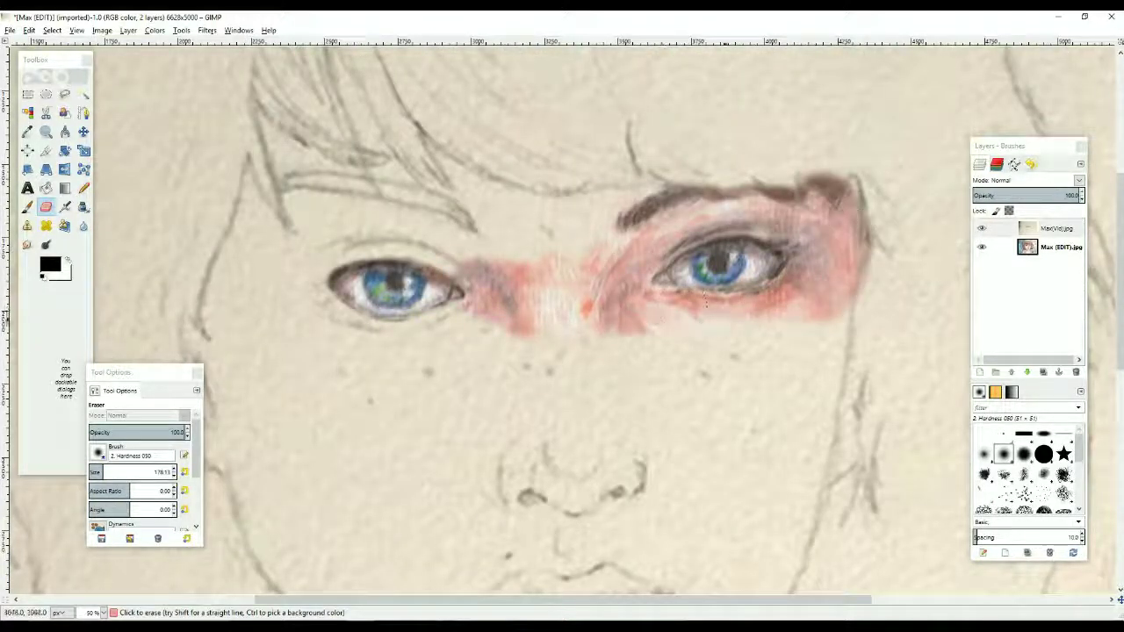
{"action": "mouse_move", "coordinate": [492, 235]}
{"action": "left_mouse_down"}
{"action": "mouse_move", "coordinate": [327, 264]}
{"action": "mouse_move", "coordinate": [295, 170]}
{"action": "mouse_move", "coordinate": [346, 204]}
{"action": "mouse_move", "coordinate": [461, 195]}
{"action": "mouse_move", "coordinate": [455, 204]}
{"action": "mouse_move", "coordinate": [454, 190]}
{"action": "mouse_move", "coordinate": [474, 213]}
{"action": "mouse_move", "coordinate": [464, 176]}
{"action": "mouse_move", "coordinate": [465, 186]}
{"action": "mouse_move", "coordinate": [763, 181]}
{"action": "mouse_move", "coordinate": [488, 201]}
{"action": "mouse_move", "coordinate": [384, 146]}
{"action": "mouse_move", "coordinate": [284, 123]}
{"action": "mouse_move", "coordinate": [294, 119]}
{"action": "mouse_move", "coordinate": [343, 150]}
{"action": "mouse_move", "coordinate": [248, 174]}
{"action": "mouse_move", "coordinate": [216, 296]}
{"action": "mouse_move", "coordinate": [335, 311]}
{"action": "left_mouse_up"}
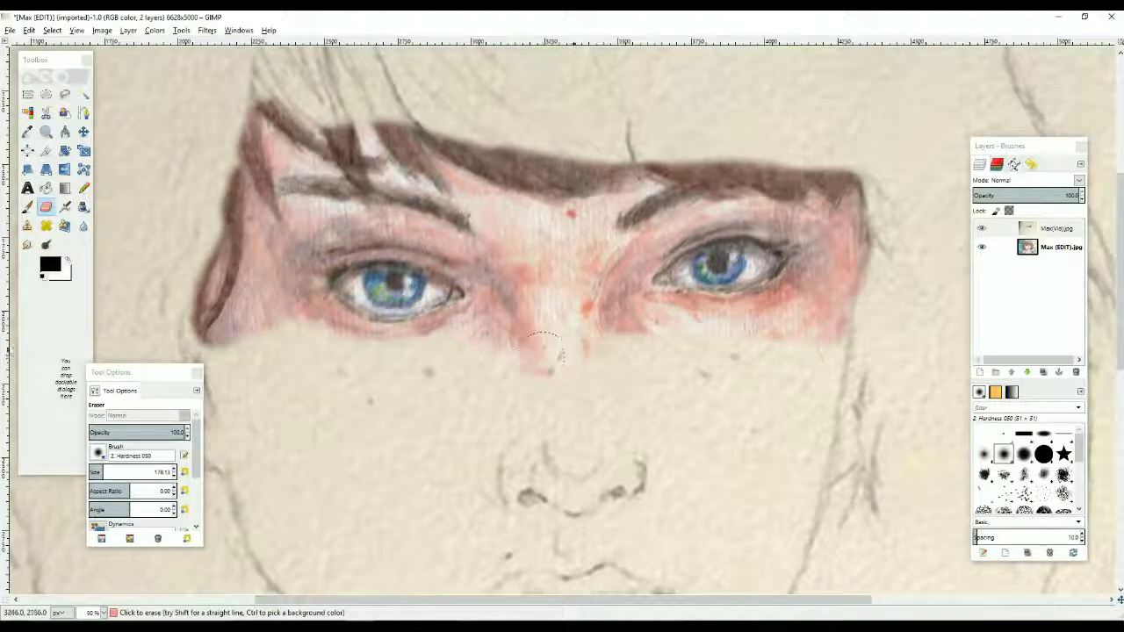
Erase the sketch over the left ear, the upper left cheek and the nose.
{"action": "scroll", "coordinate": [837, 353], "scroll_direction": "down", "scroll_amount": 3}
{"action": "mouse_move", "coordinate": [221, 198]}
{"action": "left_mouse_down"}
{"action": "mouse_move", "coordinate": [193, 264]}
{"action": "mouse_move", "coordinate": [202, 325]}
{"action": "mouse_move", "coordinate": [230, 242]}
{"action": "left_mouse_up"}
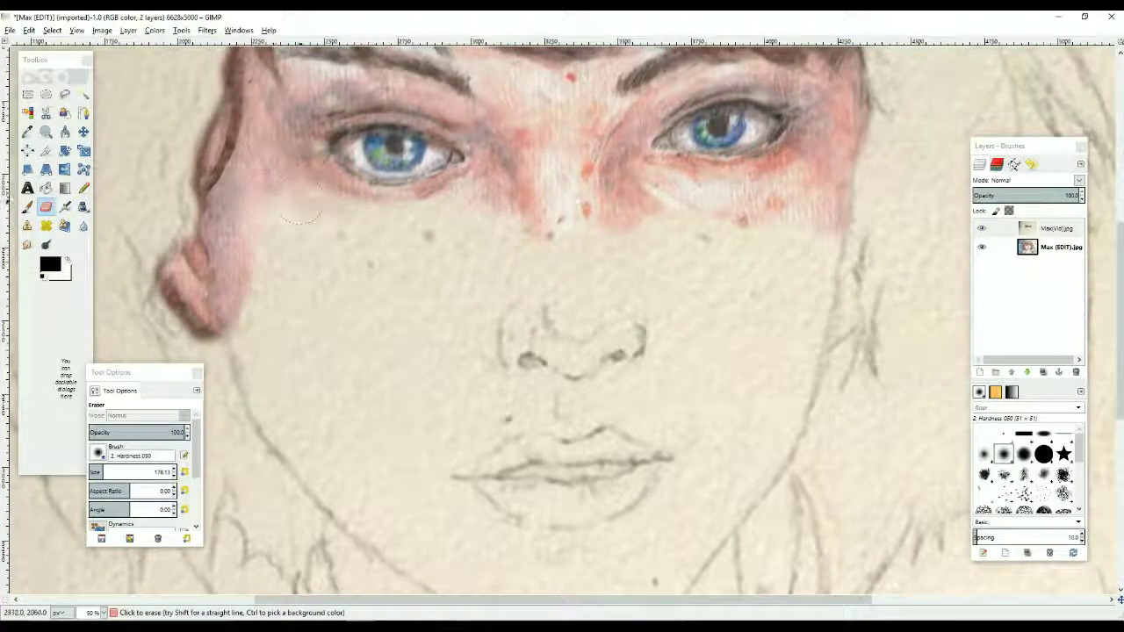
{"action": "left_click_drag", "start_coordinate": [407, 226], "coordinate": [379, 243]}
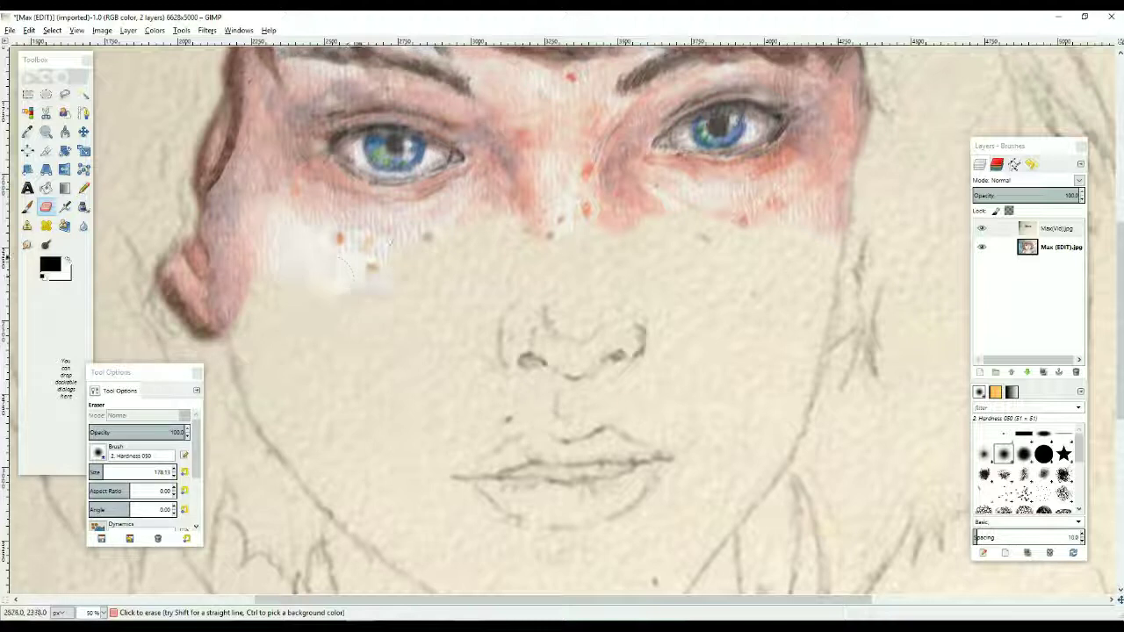
{"action": "mouse_move", "coordinate": [474, 229]}
{"action": "left_mouse_down"}
{"action": "mouse_move", "coordinate": [463, 270]}
{"action": "mouse_move", "coordinate": [272, 269]}
{"action": "mouse_move", "coordinate": [502, 266]}
{"action": "mouse_move", "coordinate": [491, 266]}
{"action": "mouse_move", "coordinate": [533, 313]}
{"action": "mouse_move", "coordinate": [531, 362]}
{"action": "mouse_move", "coordinate": [595, 362]}
{"action": "mouse_move", "coordinate": [553, 362]}
{"action": "mouse_move", "coordinate": [550, 382]}
{"action": "mouse_move", "coordinate": [603, 366]}
{"action": "mouse_move", "coordinate": [625, 329]}
{"action": "left_mouse_up"}
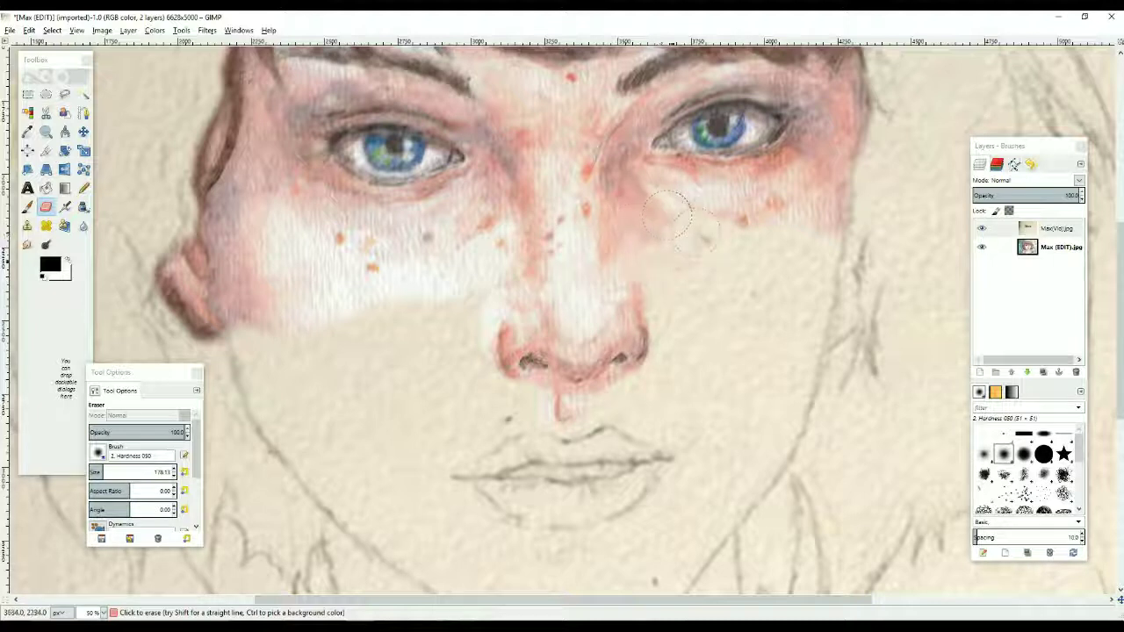
Erase the sketch over the right cheek down to the jaw and up along the right ear.
{"action": "left_click_drag", "start_coordinate": [700, 267], "coordinate": [828, 261]}
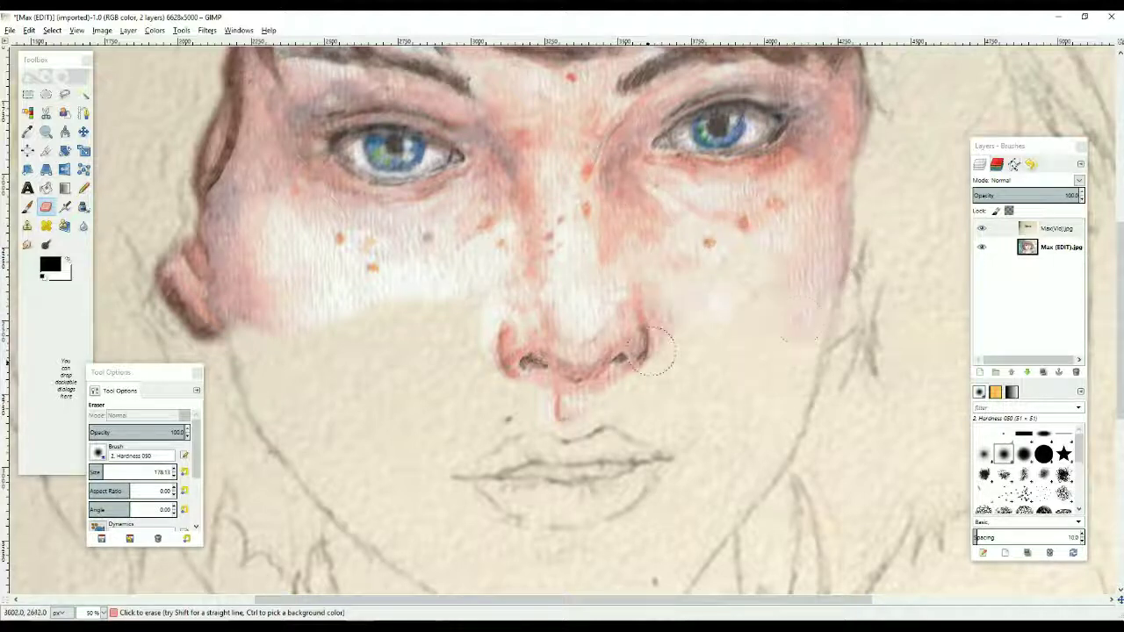
{"action": "left_click_drag", "start_coordinate": [805, 358], "coordinate": [744, 476]}
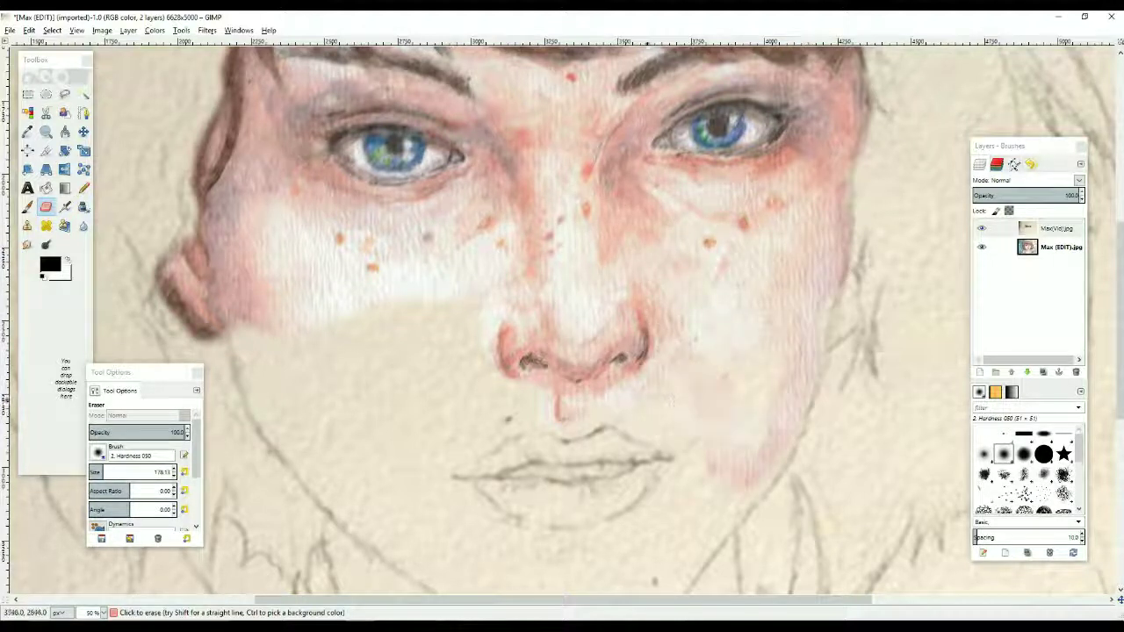
{"action": "mouse_move", "coordinate": [790, 390]}
{"action": "left_mouse_down"}
{"action": "mouse_move", "coordinate": [856, 294]}
{"action": "mouse_move", "coordinate": [847, 229]}
{"action": "left_mouse_up"}
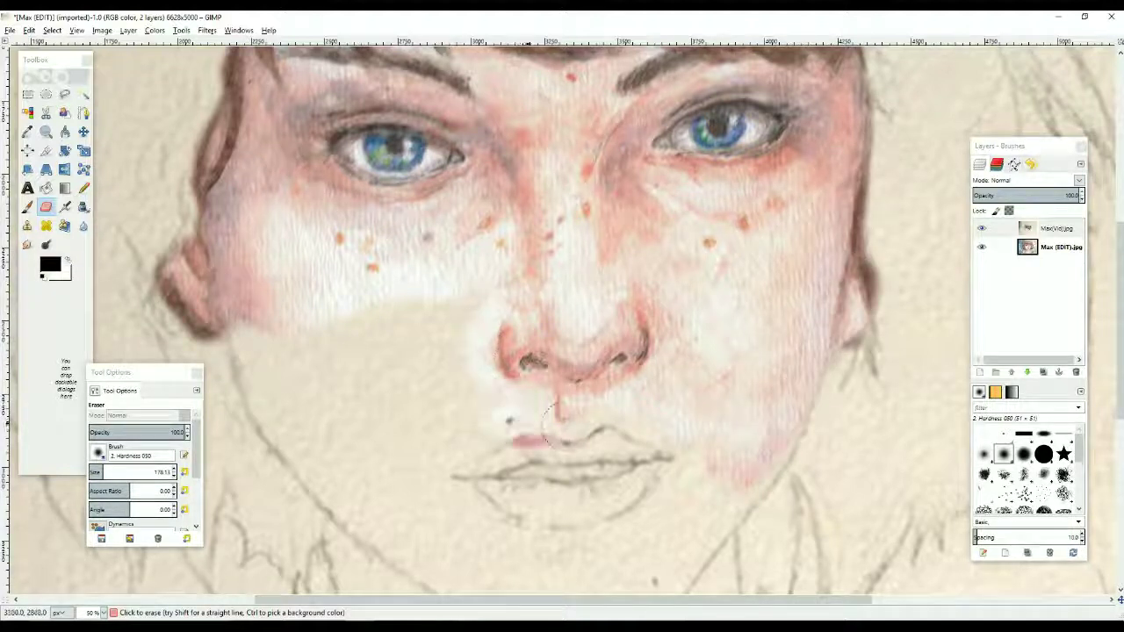
Erase the sketch over the lips, the lower left cheek, the jawline and the chin.
{"action": "mouse_move", "coordinate": [472, 460]}
{"action": "left_mouse_down"}
{"action": "mouse_move", "coordinate": [552, 473]}
{"action": "mouse_move", "coordinate": [516, 473]}
{"action": "mouse_move", "coordinate": [635, 449]}
{"action": "mouse_move", "coordinate": [611, 450]}
{"action": "mouse_move", "coordinate": [692, 468]}
{"action": "mouse_move", "coordinate": [617, 486]}
{"action": "left_mouse_up"}
{"action": "left_click_drag", "start_coordinate": [473, 484], "coordinate": [659, 494]}
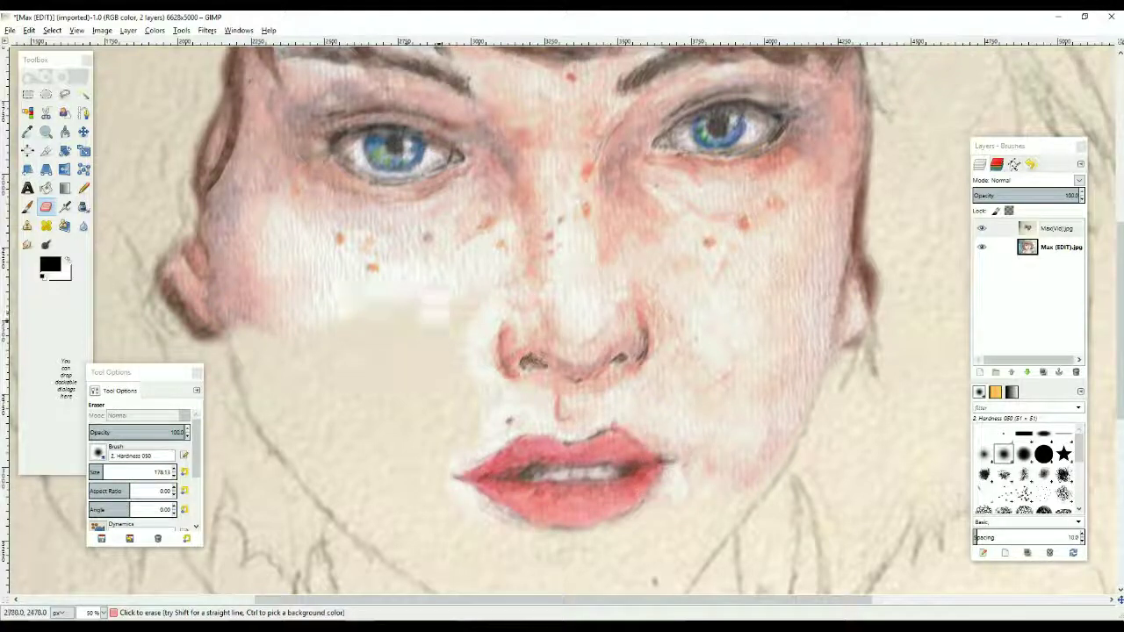
{"action": "mouse_move", "coordinate": [308, 320]}
{"action": "left_mouse_down"}
{"action": "mouse_move", "coordinate": [251, 404]}
{"action": "mouse_move", "coordinate": [329, 513]}
{"action": "mouse_move", "coordinate": [292, 417]}
{"action": "mouse_move", "coordinate": [474, 384]}
{"action": "left_mouse_up"}
{"action": "scroll", "coordinate": [377, 386], "scroll_direction": "down", "scroll_amount": 3}
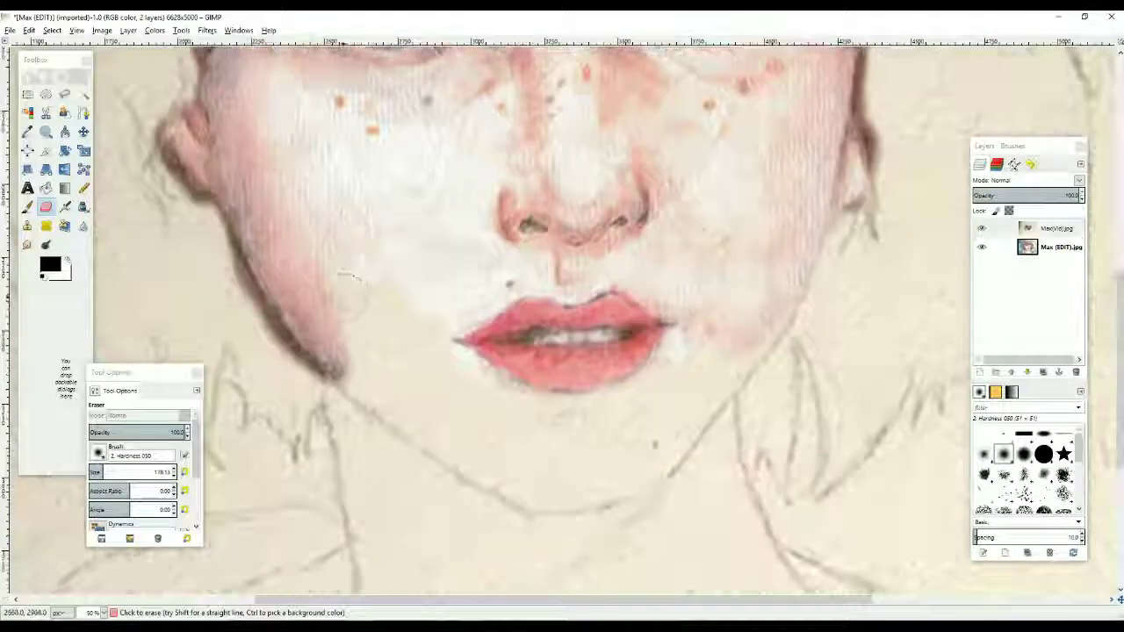
{"action": "mouse_move", "coordinate": [351, 355]}
{"action": "left_mouse_down"}
{"action": "mouse_move", "coordinate": [404, 355]}
{"action": "mouse_move", "coordinate": [404, 420]}
{"action": "mouse_move", "coordinate": [401, 409]}
{"action": "mouse_move", "coordinate": [496, 474]}
{"action": "left_mouse_up"}
{"action": "mouse_move", "coordinate": [399, 406]}
{"action": "left_mouse_down"}
{"action": "mouse_move", "coordinate": [658, 465]}
{"action": "mouse_move", "coordinate": [740, 323]}
{"action": "mouse_move", "coordinate": [698, 408]}
{"action": "mouse_move", "coordinate": [457, 369]}
{"action": "mouse_move", "coordinate": [446, 397]}
{"action": "left_mouse_up"}
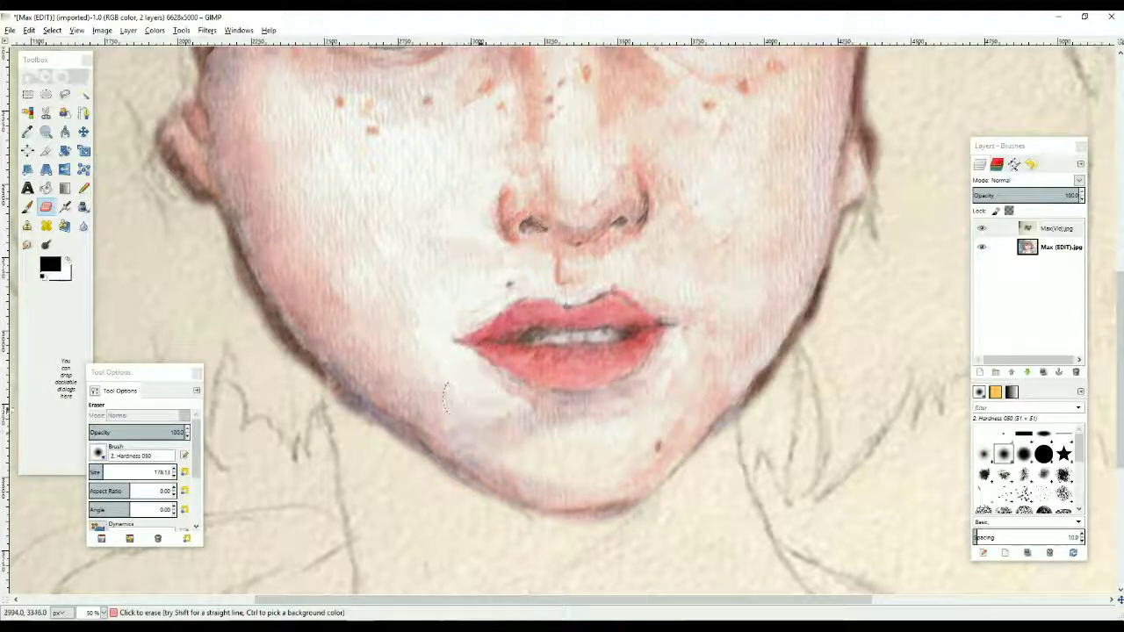
Erase the sketch over the hair beside the left cheek, from the ear down to the hair tips.
{"action": "left_click", "coordinate": [104, 613]}
{"action": "left_click", "coordinate": [95, 600]}
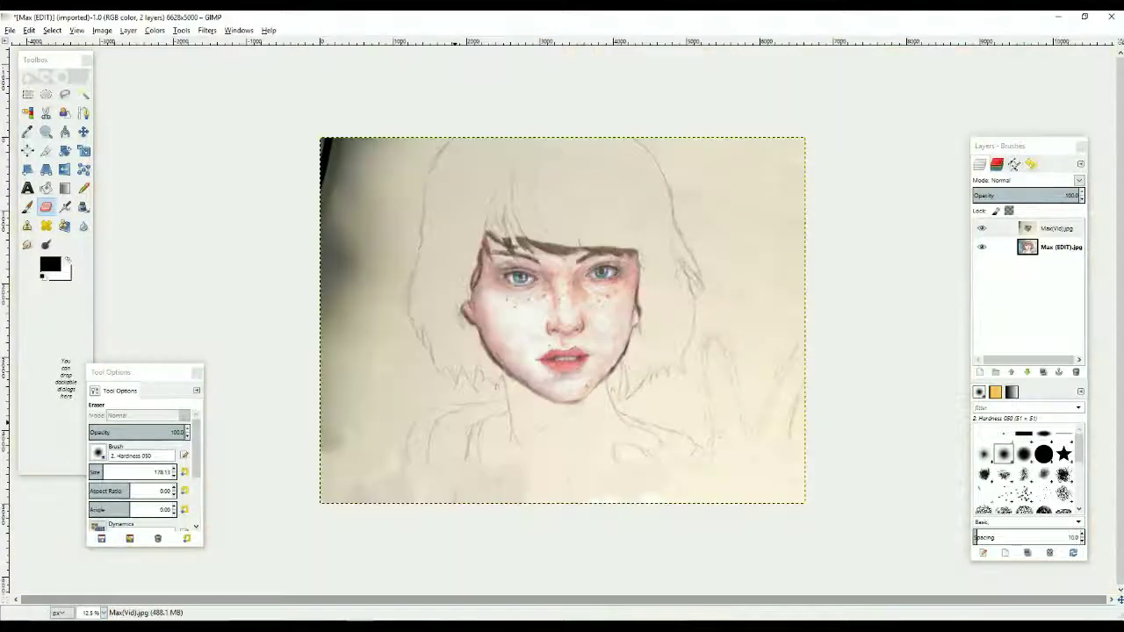
{"action": "left_click", "coordinate": [104, 613]}
{"action": "left_click", "coordinate": [95, 569]}
{"action": "scroll", "coordinate": [579, 272], "scroll_direction": "up", "scroll_amount": 2}
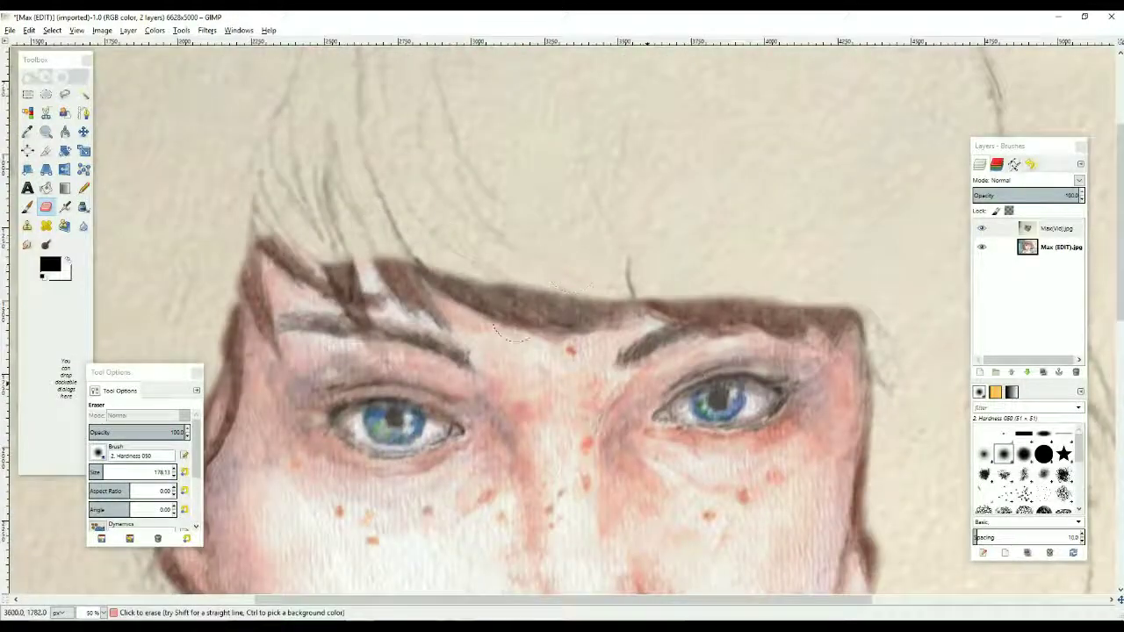
{"action": "scroll", "coordinate": [632, 299], "scroll_direction": "down", "scroll_amount": 3}
{"action": "mouse_move", "coordinate": [303, 378]}
{"action": "left_mouse_down"}
{"action": "mouse_move", "coordinate": [258, 399]}
{"action": "mouse_move", "coordinate": [262, 364]}
{"action": "mouse_move", "coordinate": [290, 373]}
{"action": "mouse_move", "coordinate": [265, 340]}
{"action": "left_mouse_up"}
{"action": "left_click_drag", "start_coordinate": [203, 389], "coordinate": [207, 393]}
{"action": "left_click_drag", "start_coordinate": [329, 600], "coordinate": [236, 601]}
{"action": "mouse_move", "coordinate": [355, 375]}
{"action": "left_mouse_down"}
{"action": "mouse_move", "coordinate": [373, 437]}
{"action": "mouse_move", "coordinate": [379, 335]}
{"action": "left_mouse_up"}
{"action": "mouse_move", "coordinate": [373, 442]}
{"action": "left_mouse_down"}
{"action": "mouse_move", "coordinate": [356, 358]}
{"action": "mouse_move", "coordinate": [316, 417]}
{"action": "mouse_move", "coordinate": [448, 445]}
{"action": "mouse_move", "coordinate": [478, 399]}
{"action": "left_mouse_up"}
{"action": "mouse_move", "coordinate": [478, 491]}
{"action": "left_mouse_down"}
{"action": "mouse_move", "coordinate": [430, 439]}
{"action": "mouse_move", "coordinate": [448, 502]}
{"action": "mouse_move", "coordinate": [327, 325]}
{"action": "mouse_move", "coordinate": [378, 230]}
{"action": "mouse_move", "coordinate": [343, 74]}
{"action": "left_mouse_up"}
{"action": "scroll", "coordinate": [338, 87], "scroll_direction": "up", "scroll_amount": 1}
{"action": "mouse_move", "coordinate": [302, 211]}
{"action": "left_mouse_down"}
{"action": "mouse_move", "coordinate": [351, 92]}
{"action": "mouse_move", "coordinate": [323, 175]}
{"action": "mouse_move", "coordinate": [290, 373]}
{"action": "left_mouse_up"}
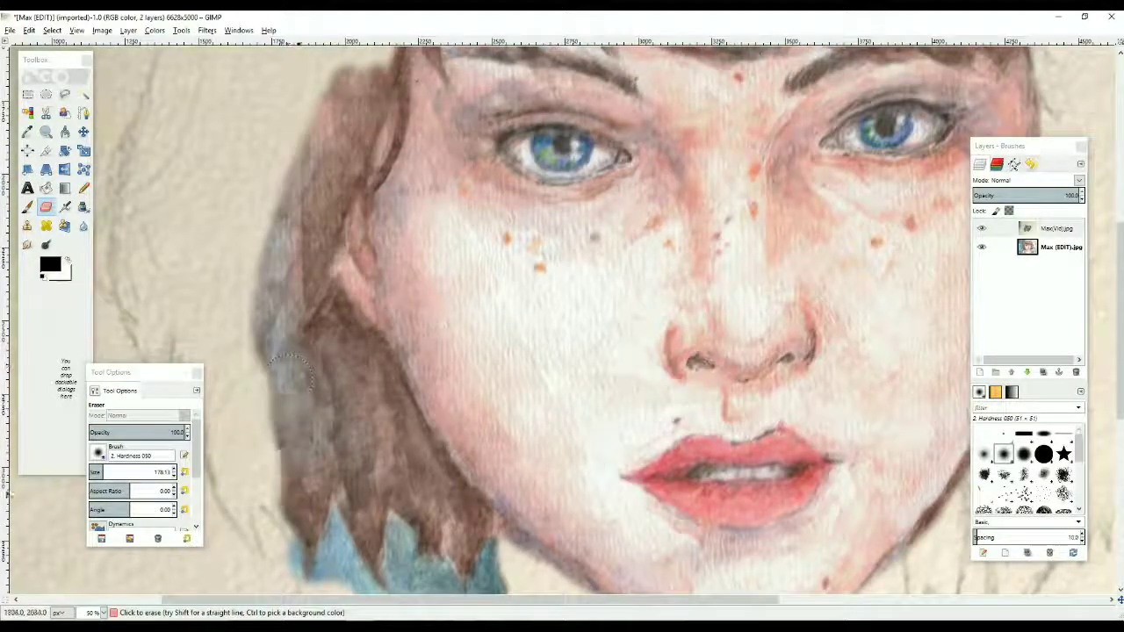
Erase the sketch over the hair strands above the left temple and left eye.
{"action": "scroll", "coordinate": [316, 307], "scroll_direction": "up", "scroll_amount": 1}
{"action": "mouse_move", "coordinate": [343, 210]}
{"action": "left_mouse_down"}
{"action": "mouse_move", "coordinate": [388, 138]}
{"action": "mouse_move", "coordinate": [414, 50]}
{"action": "left_mouse_up"}
{"action": "scroll", "coordinate": [408, 88], "scroll_direction": "up", "scroll_amount": 1}
{"action": "mouse_move", "coordinate": [367, 272]}
{"action": "left_mouse_down"}
{"action": "mouse_move", "coordinate": [438, 195]}
{"action": "mouse_move", "coordinate": [496, 254]}
{"action": "mouse_move", "coordinate": [465, 52]}
{"action": "mouse_move", "coordinate": [351, 211]}
{"action": "left_mouse_up"}
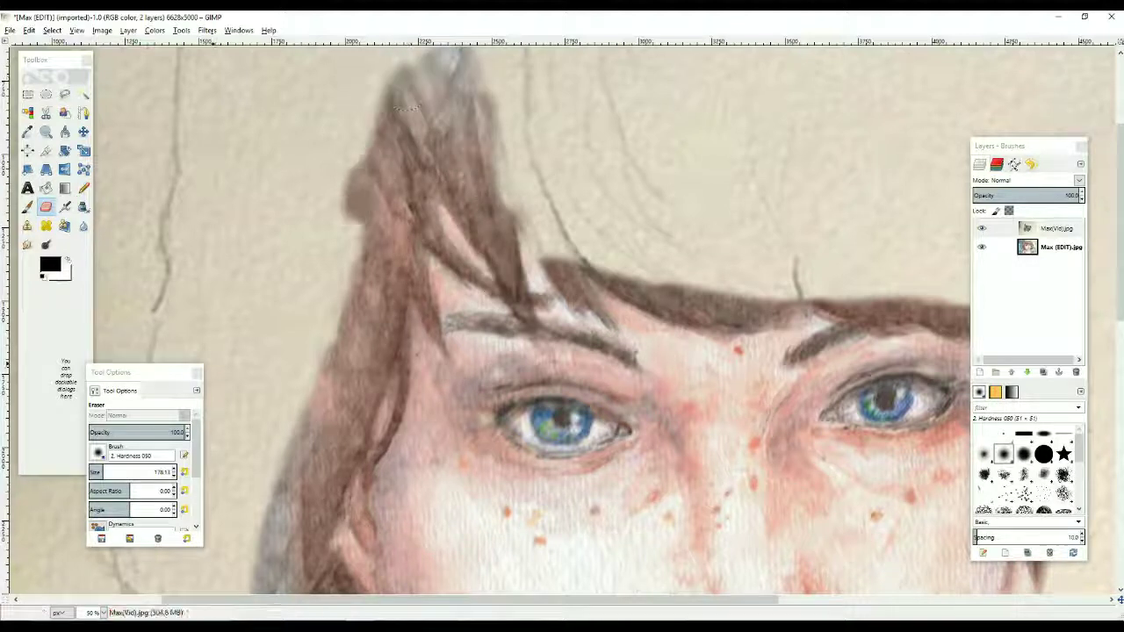
{"action": "mouse_move", "coordinate": [505, 140]}
{"action": "left_mouse_down"}
{"action": "mouse_move", "coordinate": [562, 254]}
{"action": "mouse_move", "coordinate": [632, 272]}
{"action": "mouse_move", "coordinate": [860, 290]}
{"action": "mouse_move", "coordinate": [533, 77]}
{"action": "mouse_move", "coordinate": [755, 220]}
{"action": "mouse_move", "coordinate": [703, 105]}
{"action": "mouse_move", "coordinate": [339, 180]}
{"action": "mouse_move", "coordinate": [347, 189]}
{"action": "left_mouse_up"}
Erase the sketch over the fringe across the forehead.
{"action": "left_click_drag", "start_coordinate": [725, 600], "coordinate": [883, 599]}
{"action": "scroll", "coordinate": [448, 233], "scroll_direction": "up", "scroll_amount": 1}
{"action": "left_click_drag", "start_coordinate": [390, 207], "coordinate": [575, 386]}
{"action": "mouse_move", "coordinate": [474, 213]}
{"action": "left_mouse_down"}
{"action": "mouse_move", "coordinate": [773, 492]}
{"action": "mouse_move", "coordinate": [702, 360]}
{"action": "mouse_move", "coordinate": [459, 224]}
{"action": "mouse_move", "coordinate": [388, 141]}
{"action": "left_mouse_up"}
Enlarge the eraser to size 341.09 and erase the sketch over the upper hair toward the red highlights.
{"action": "left_click", "coordinate": [117, 471]}
{"action": "left_click", "coordinate": [104, 613]}
{"action": "left_click", "coordinate": [93, 586]}
{"action": "left_click", "coordinate": [385, 626]}
{"action": "left_click", "coordinate": [692, 218]}
{"action": "mouse_move", "coordinate": [590, 209]}
{"action": "left_mouse_down"}
{"action": "mouse_move", "coordinate": [606, 249]}
{"action": "mouse_move", "coordinate": [657, 308]}
{"action": "mouse_move", "coordinate": [474, 195]}
{"action": "mouse_move", "coordinate": [399, 211]}
{"action": "mouse_move", "coordinate": [646, 264]}
{"action": "mouse_move", "coordinate": [720, 325]}
{"action": "mouse_move", "coordinate": [681, 244]}
{"action": "left_mouse_up"}
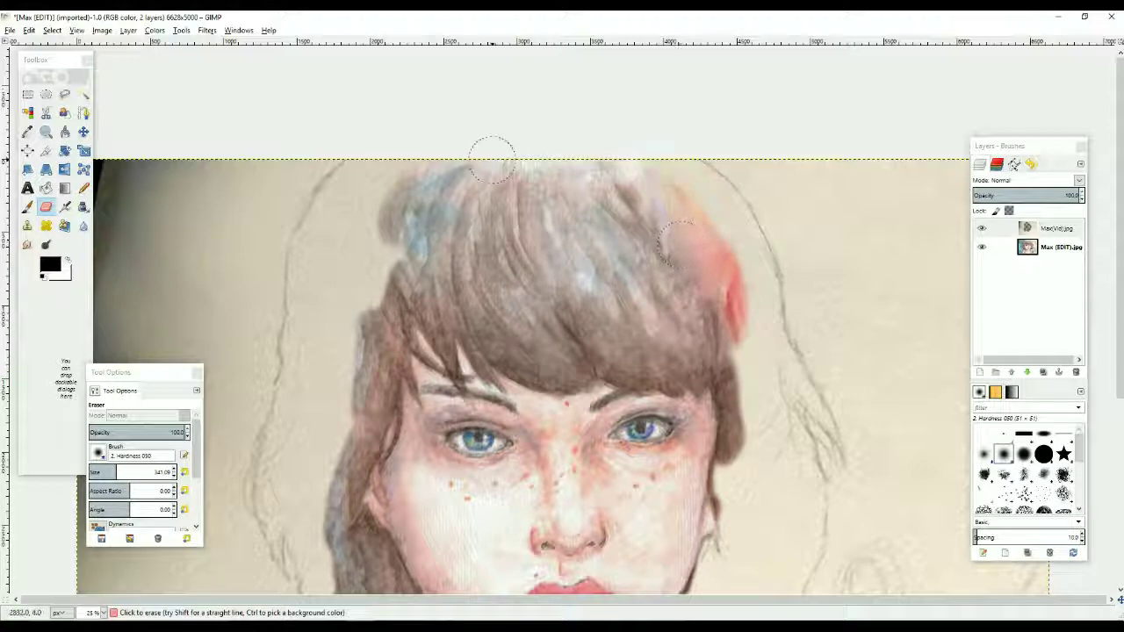
Erase the sketch over the crown and down the outer hair on both sides of the head.
{"action": "mouse_move", "coordinate": [506, 144]}
{"action": "left_mouse_down"}
{"action": "mouse_move", "coordinate": [347, 163]}
{"action": "mouse_move", "coordinate": [424, 158]}
{"action": "mouse_move", "coordinate": [397, 232]}
{"action": "mouse_move", "coordinate": [296, 259]}
{"action": "mouse_move", "coordinate": [294, 241]}
{"action": "mouse_move", "coordinate": [413, 262]}
{"action": "left_mouse_up"}
{"action": "left_click_drag", "start_coordinate": [553, 173], "coordinate": [321, 391]}
{"action": "mouse_move", "coordinate": [698, 176]}
{"action": "left_mouse_down"}
{"action": "mouse_move", "coordinate": [758, 296]}
{"action": "mouse_move", "coordinate": [742, 448]}
{"action": "mouse_move", "coordinate": [712, 553]}
{"action": "left_mouse_up"}
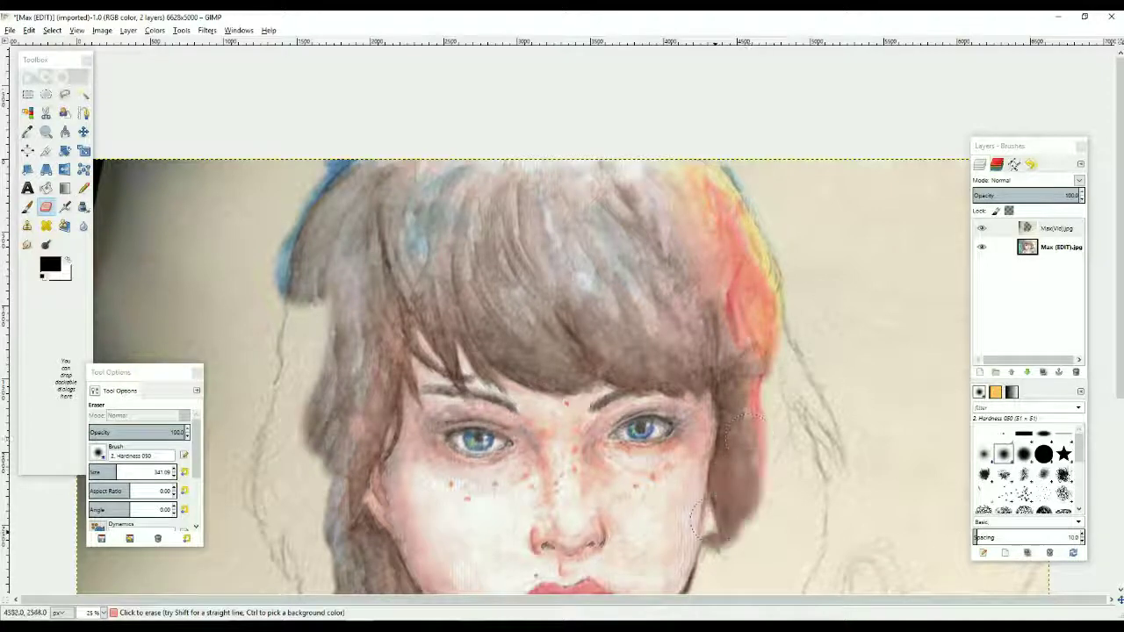
Erase the sketch over the red-lit hair on the right down to its tips and around the left hair tips.
{"action": "scroll", "coordinate": [713, 553], "scroll_direction": "down", "scroll_amount": 3}
{"action": "mouse_move", "coordinate": [724, 400]}
{"action": "left_mouse_down"}
{"action": "mouse_move", "coordinate": [703, 478]}
{"action": "mouse_move", "coordinate": [672, 513]}
{"action": "mouse_move", "coordinate": [659, 505]}
{"action": "mouse_move", "coordinate": [729, 438]}
{"action": "mouse_move", "coordinate": [738, 522]}
{"action": "left_mouse_up"}
{"action": "mouse_move", "coordinate": [794, 272]}
{"action": "left_mouse_down"}
{"action": "mouse_move", "coordinate": [772, 184]}
{"action": "mouse_move", "coordinate": [807, 299]}
{"action": "mouse_move", "coordinate": [790, 369]}
{"action": "mouse_move", "coordinate": [816, 413]}
{"action": "mouse_move", "coordinate": [794, 386]}
{"action": "left_mouse_up"}
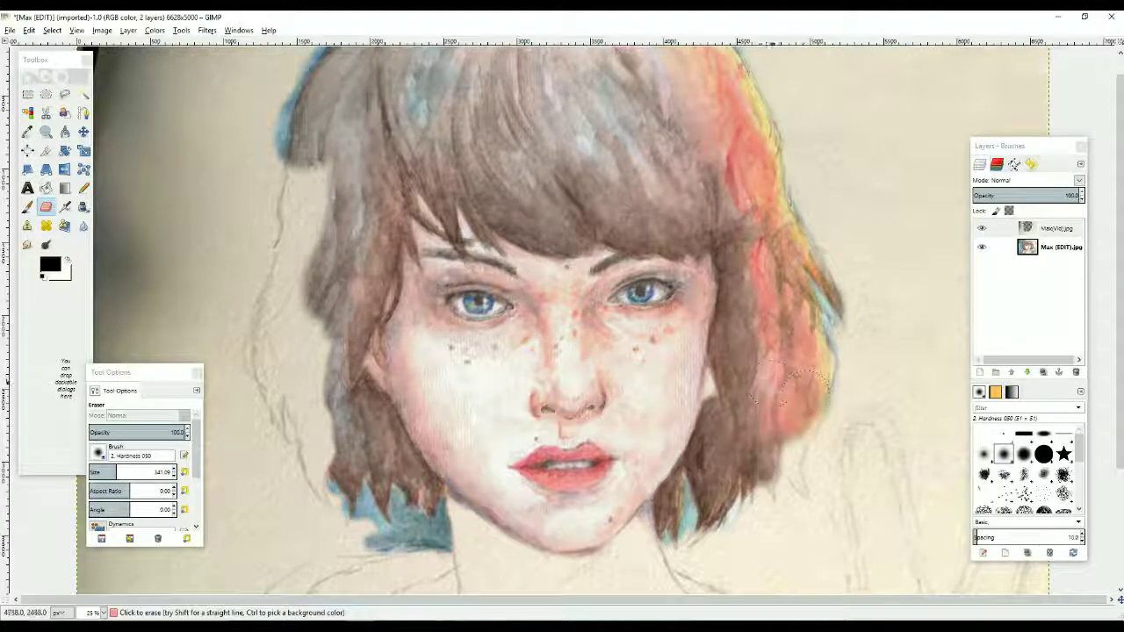
{"action": "mouse_move", "coordinate": [753, 471]}
{"action": "left_mouse_down"}
{"action": "mouse_move", "coordinate": [707, 517]}
{"action": "mouse_move", "coordinate": [820, 402]}
{"action": "left_mouse_up"}
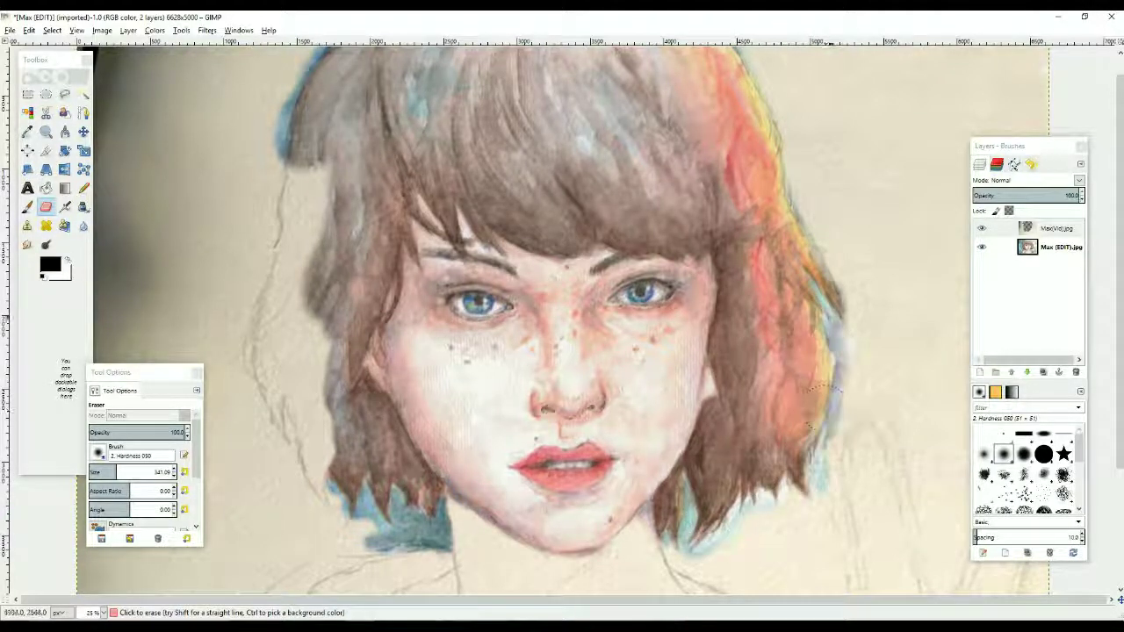
{"action": "mouse_move", "coordinate": [379, 455]}
{"action": "left_mouse_down"}
{"action": "mouse_move", "coordinate": [317, 488]}
{"action": "mouse_move", "coordinate": [326, 500]}
{"action": "mouse_move", "coordinate": [308, 387]}
{"action": "mouse_move", "coordinate": [274, 351]}
{"action": "mouse_move", "coordinate": [304, 320]}
{"action": "mouse_move", "coordinate": [290, 224]}
{"action": "mouse_move", "coordinate": [302, 261]}
{"action": "mouse_move", "coordinate": [296, 130]}
{"action": "mouse_move", "coordinate": [260, 400]}
{"action": "mouse_move", "coordinate": [342, 533]}
{"action": "left_mouse_up"}
Erase the sketch over the neck and the start of the right shoulder at 50 % zoom.
{"action": "left_click", "coordinate": [104, 613]}
{"action": "left_click", "coordinate": [99, 598]}
{"action": "left_click", "coordinate": [103, 613]}
{"action": "left_click", "coordinate": [95, 568]}
{"action": "scroll", "coordinate": [420, 242], "scroll_direction": "down", "scroll_amount": 7}
{"action": "mouse_move", "coordinate": [379, 176]}
{"action": "left_mouse_down"}
{"action": "mouse_move", "coordinate": [390, 306]}
{"action": "mouse_move", "coordinate": [457, 281]}
{"action": "mouse_move", "coordinate": [615, 264]}
{"action": "mouse_move", "coordinate": [685, 202]}
{"action": "mouse_move", "coordinate": [729, 421]}
{"action": "mouse_move", "coordinate": [904, 351]}
{"action": "mouse_move", "coordinate": [850, 264]}
{"action": "left_mouse_up"}
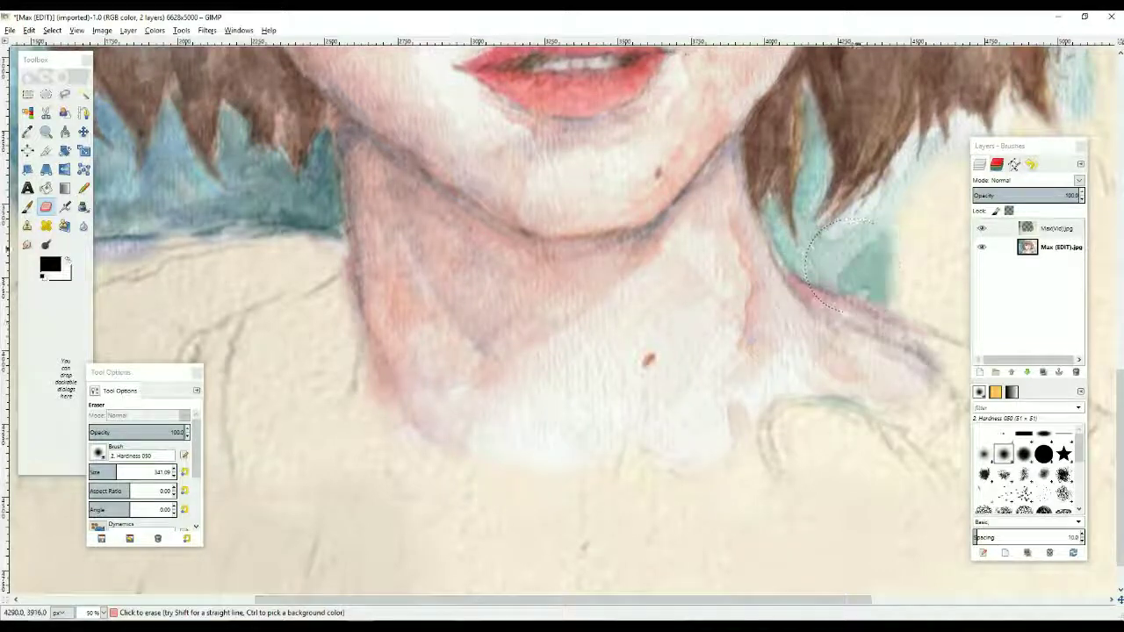
Erase the sketch over the left collarbone and the edge of the red shirt at 25 % zoom.
{"action": "left_click", "coordinate": [94, 612]}
{"action": "left_click", "coordinate": [95, 593]}
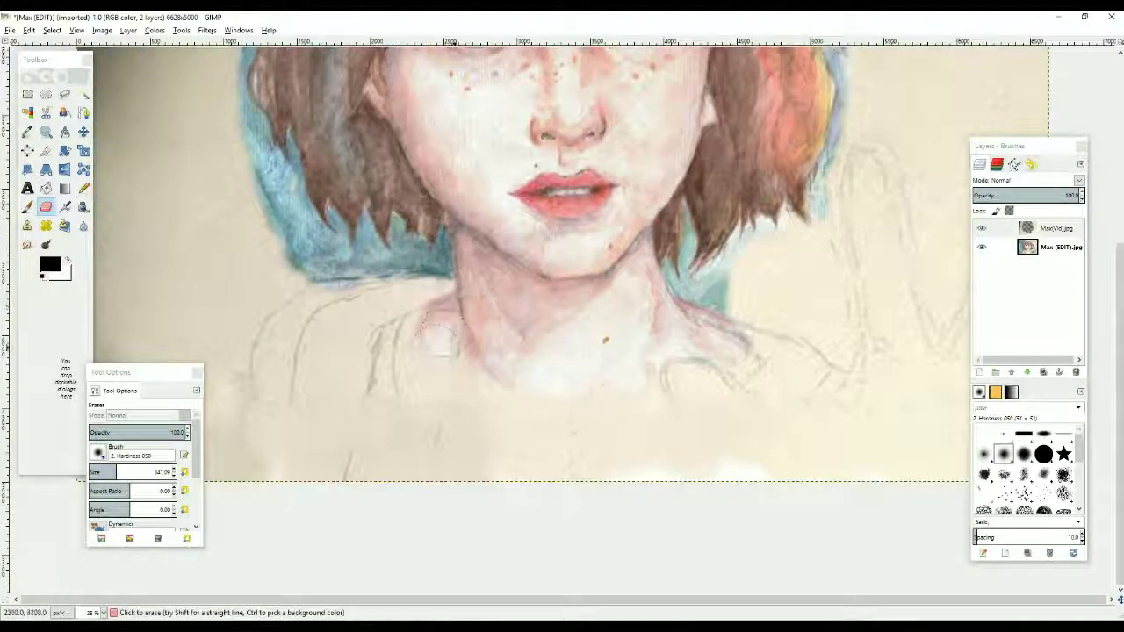
{"action": "left_click_drag", "start_coordinate": [448, 318], "coordinate": [417, 352]}
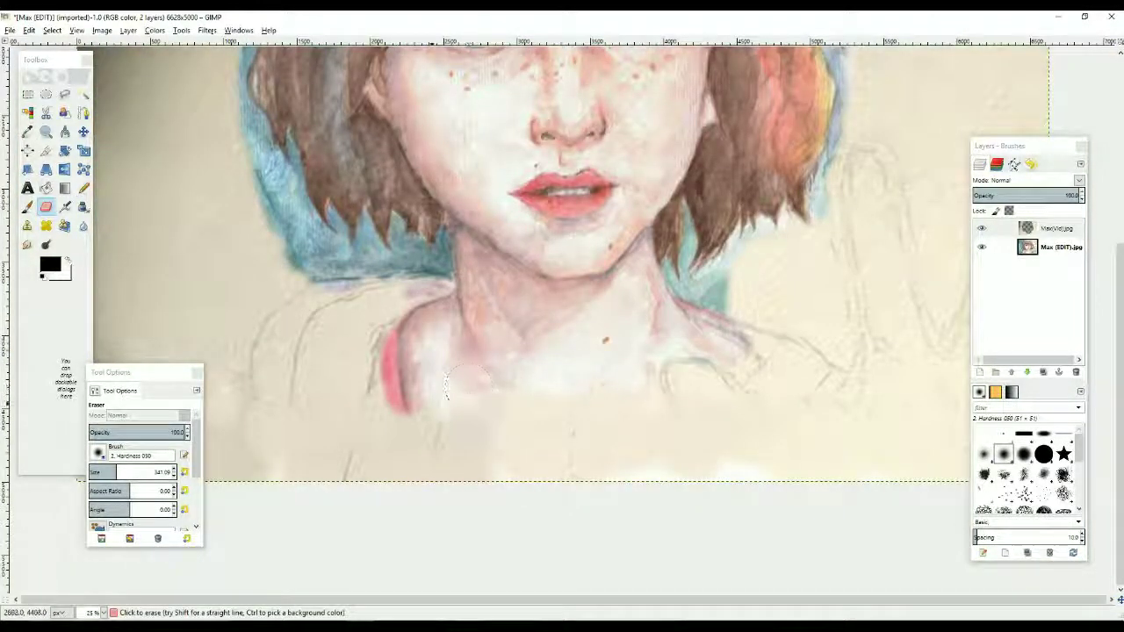
Move the Layers dialog aside and erase the sketch over the right shoulder, the green background and the raised hand's fingers.
{"action": "mouse_move", "coordinate": [658, 378]}
{"action": "left_mouse_down"}
{"action": "mouse_move", "coordinate": [821, 399]}
{"action": "mouse_move", "coordinate": [728, 356]}
{"action": "mouse_move", "coordinate": [722, 327]}
{"action": "mouse_move", "coordinate": [790, 264]}
{"action": "mouse_move", "coordinate": [848, 132]}
{"action": "mouse_move", "coordinate": [833, 166]}
{"action": "left_mouse_up"}
{"action": "left_click_drag", "start_coordinate": [1000, 146], "coordinate": [1071, 137]}
{"action": "mouse_move", "coordinate": [882, 141]}
{"action": "left_mouse_down"}
{"action": "mouse_move", "coordinate": [862, 294]}
{"action": "mouse_move", "coordinate": [878, 214]}
{"action": "left_mouse_up"}
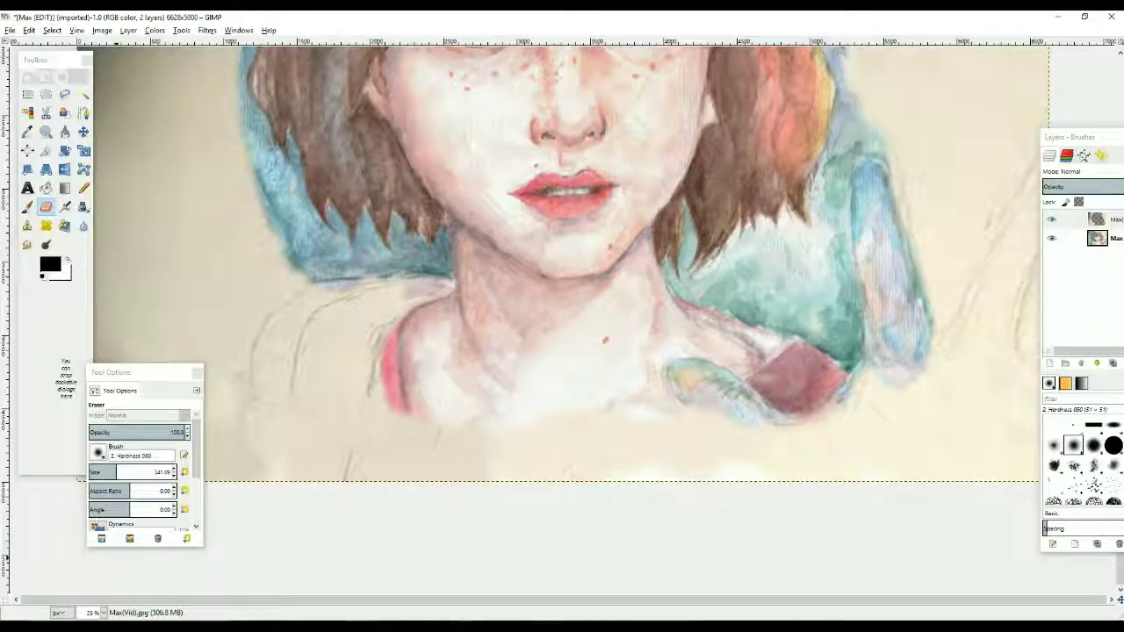
{"action": "mouse_move", "coordinate": [913, 272]}
{"action": "left_mouse_down"}
{"action": "mouse_move", "coordinate": [906, 219]}
{"action": "mouse_move", "coordinate": [1009, 150]}
{"action": "mouse_move", "coordinate": [1014, 410]}
{"action": "mouse_move", "coordinate": [922, 435]}
{"action": "mouse_move", "coordinate": [865, 421]}
{"action": "mouse_move", "coordinate": [812, 439]}
{"action": "mouse_move", "coordinate": [702, 408]}
{"action": "left_mouse_up"}
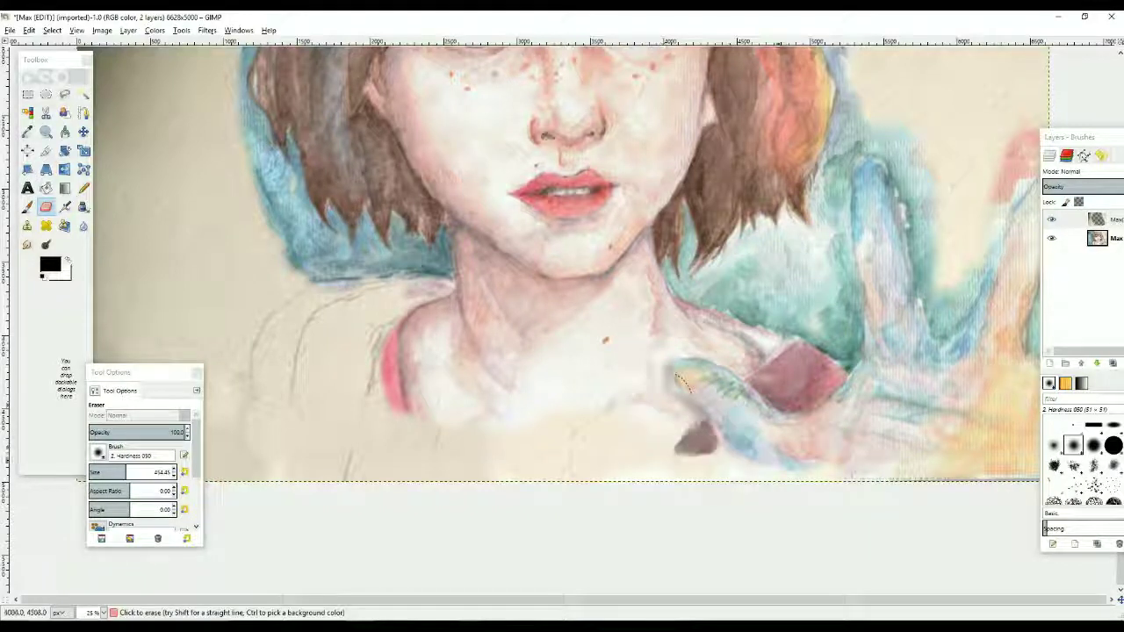
Erase the sketch over the hand's palm, the lower chest and the jacket on the left shoulder.
{"action": "left_click_drag", "start_coordinate": [907, 404], "coordinate": [737, 455]}
{"action": "mouse_move", "coordinate": [523, 442]}
{"action": "left_mouse_down"}
{"action": "mouse_move", "coordinate": [400, 413]}
{"action": "mouse_move", "coordinate": [404, 453]}
{"action": "left_mouse_up"}
{"action": "mouse_move", "coordinate": [329, 430]}
{"action": "left_mouse_down"}
{"action": "mouse_move", "coordinate": [263, 461]}
{"action": "mouse_move", "coordinate": [264, 316]}
{"action": "mouse_move", "coordinate": [298, 395]}
{"action": "mouse_move", "coordinate": [333, 300]}
{"action": "mouse_move", "coordinate": [303, 294]}
{"action": "mouse_move", "coordinate": [270, 263]}
{"action": "mouse_move", "coordinate": [262, 206]}
{"action": "left_mouse_up"}
Erase the sketch over the background right of the hair, enlarging the eraser to size 723.68.
{"action": "scroll", "coordinate": [918, 386], "scroll_direction": "up", "scroll_amount": 2}
{"action": "mouse_move", "coordinate": [921, 377]}
{"action": "left_mouse_down"}
{"action": "mouse_move", "coordinate": [936, 398]}
{"action": "mouse_move", "coordinate": [867, 271]}
{"action": "left_mouse_up"}
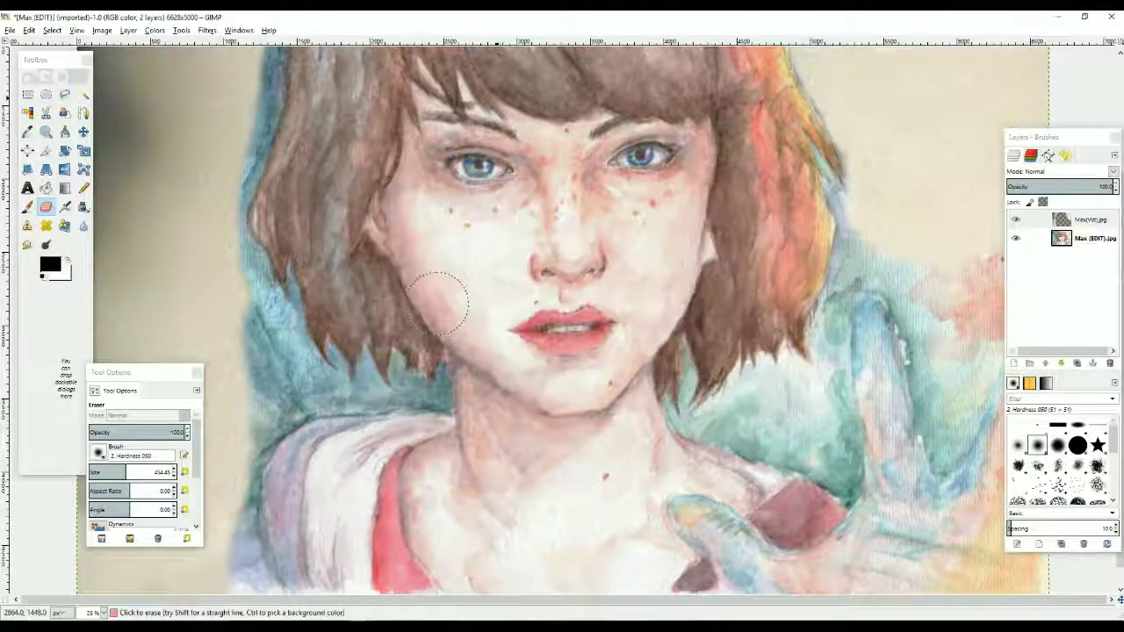
{"action": "scroll", "coordinate": [909, 369], "scroll_direction": "up", "scroll_amount": 3}
{"action": "left_click_drag", "start_coordinate": [908, 369], "coordinate": [849, 305]}
{"action": "left_click", "coordinate": [148, 471]}
{"action": "mouse_move", "coordinate": [856, 215]}
{"action": "left_mouse_down"}
{"action": "mouse_move", "coordinate": [820, 83]}
{"action": "mouse_move", "coordinate": [1001, 186]}
{"action": "left_mouse_up"}
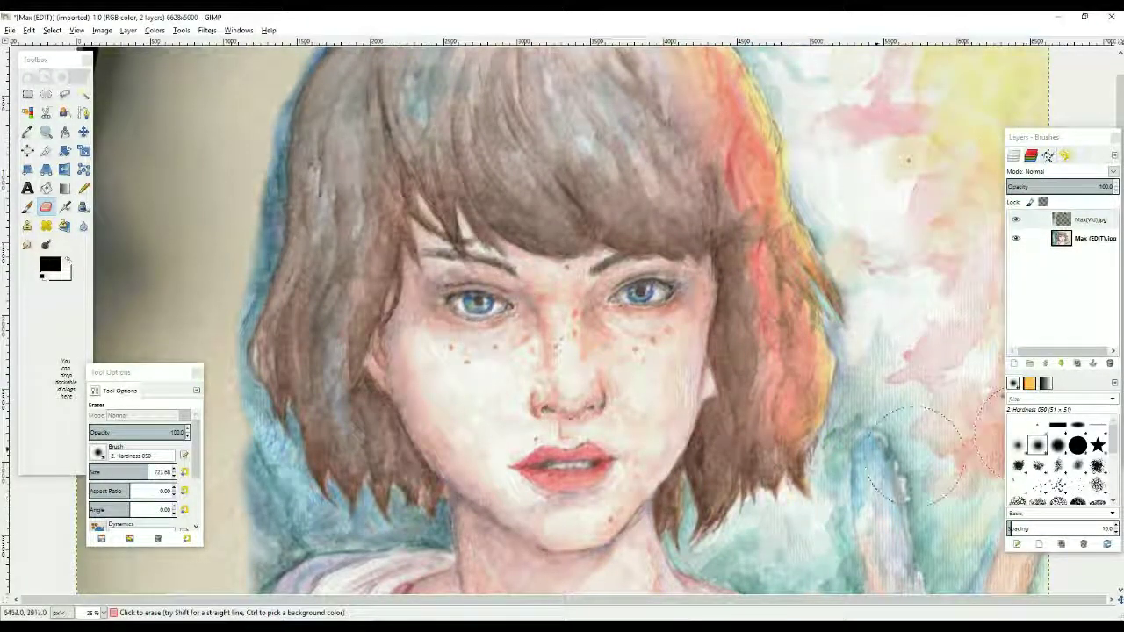
Erase the sketch over the blue-green background along the left side of the portrait.
{"action": "key", "text": "minus"}
{"action": "key", "text": "minus"}
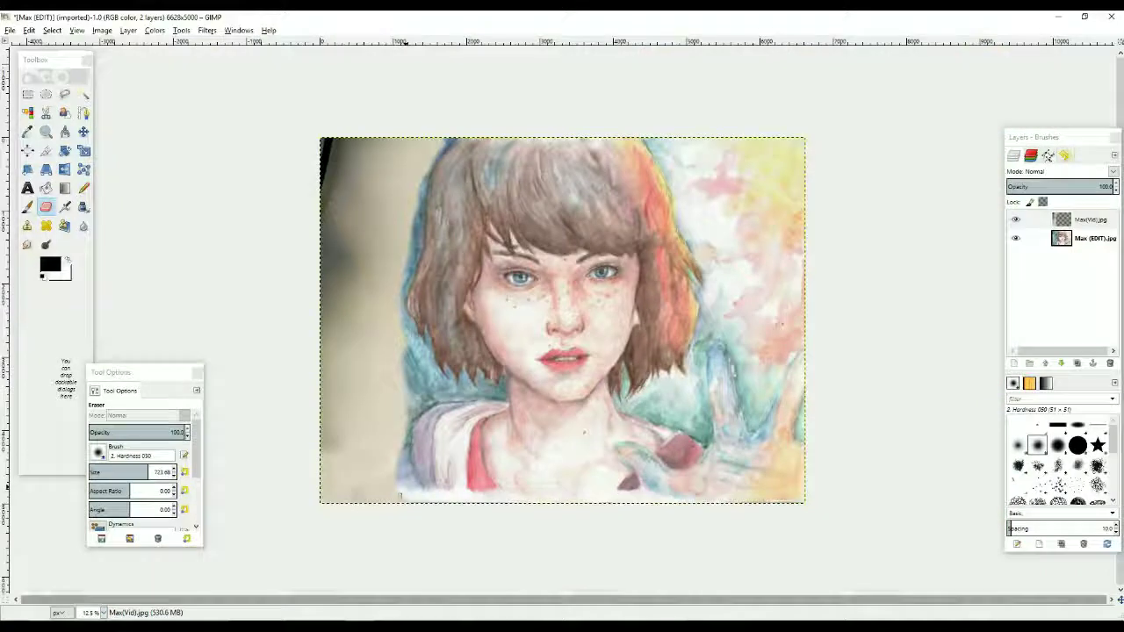
{"action": "key", "text": "plus"}
{"action": "key", "text": "plus"}
{"action": "mouse_move", "coordinate": [136, 52]}
{"action": "left_mouse_down"}
{"action": "mouse_move", "coordinate": [180, 281]}
{"action": "mouse_move", "coordinate": [188, 224]}
{"action": "left_mouse_up"}
{"action": "mouse_move", "coordinate": [77, 291]}
{"action": "left_mouse_down"}
{"action": "mouse_move", "coordinate": [107, 323]}
{"action": "mouse_move", "coordinate": [207, 505]}
{"action": "mouse_move", "coordinate": [91, 515]}
{"action": "left_mouse_up"}
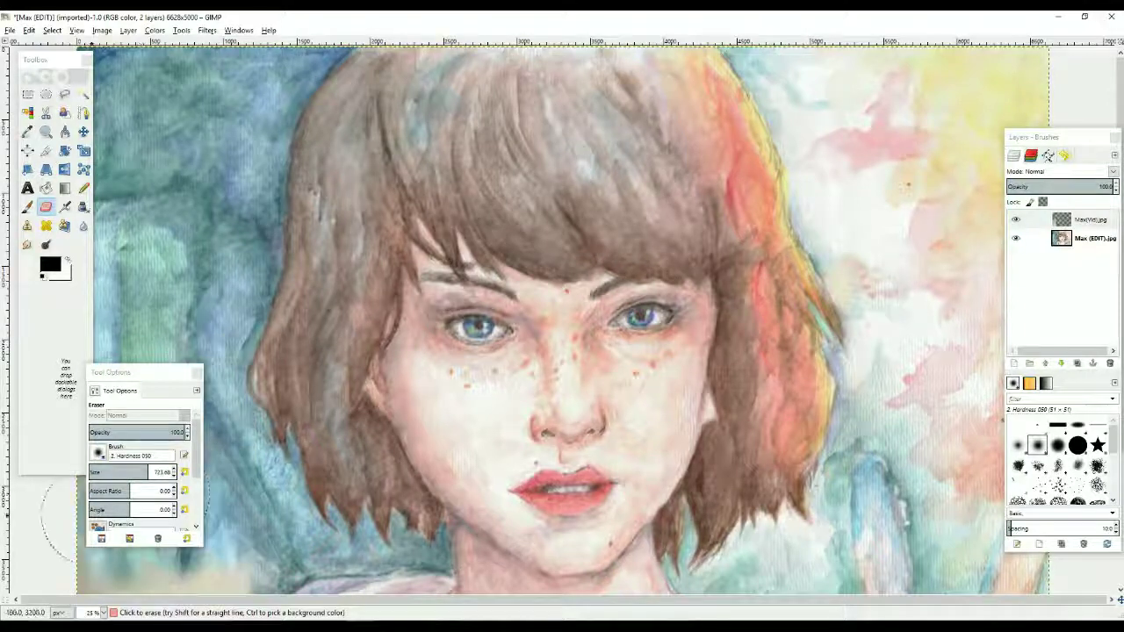
Move the Tool Options dialog out of the way and erase the remaining sketch in the lower left corner around the signature.
{"action": "left_click_drag", "start_coordinate": [136, 373], "coordinate": [329, 345]}
{"action": "left_click_drag", "start_coordinate": [123, 561], "coordinate": [194, 493]}
{"action": "mouse_move", "coordinate": [332, 345]}
{"action": "left_mouse_down"}
{"action": "mouse_move", "coordinate": [110, 364]}
{"action": "mouse_move", "coordinate": [84, 347]}
{"action": "left_mouse_up"}
{"action": "scroll", "coordinate": [211, 483], "scroll_direction": "down", "scroll_amount": 1}
{"action": "mouse_move", "coordinate": [216, 496]}
{"action": "left_mouse_down"}
{"action": "mouse_move", "coordinate": [145, 549]}
{"action": "mouse_move", "coordinate": [99, 562]}
{"action": "left_mouse_up"}
{"action": "scroll", "coordinate": [132, 540], "scroll_direction": "down", "scroll_amount": 1}
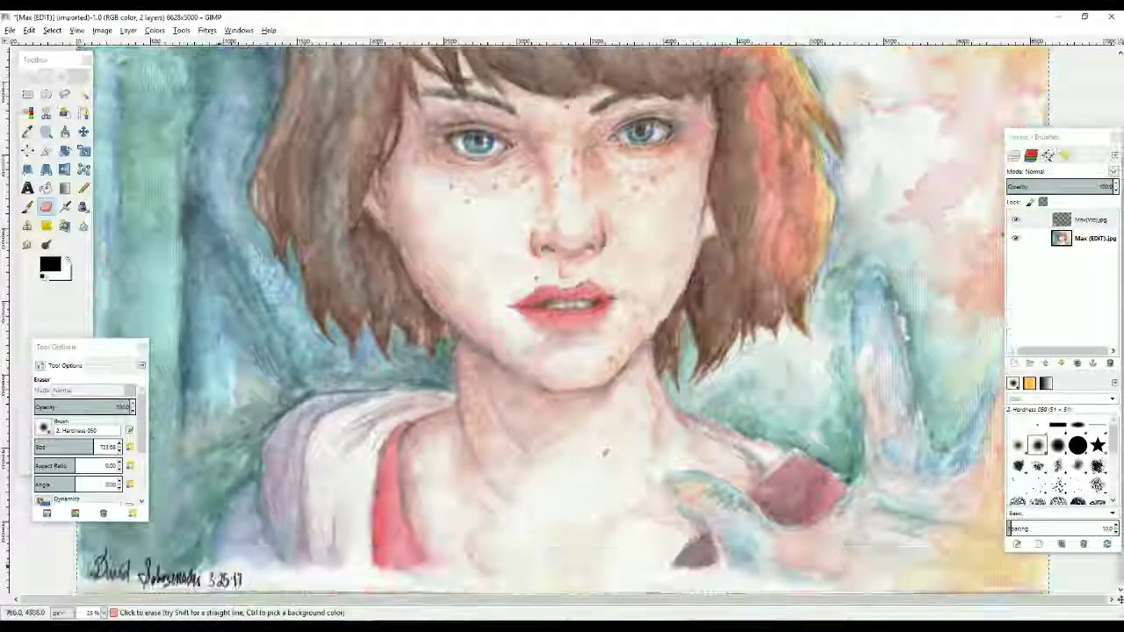